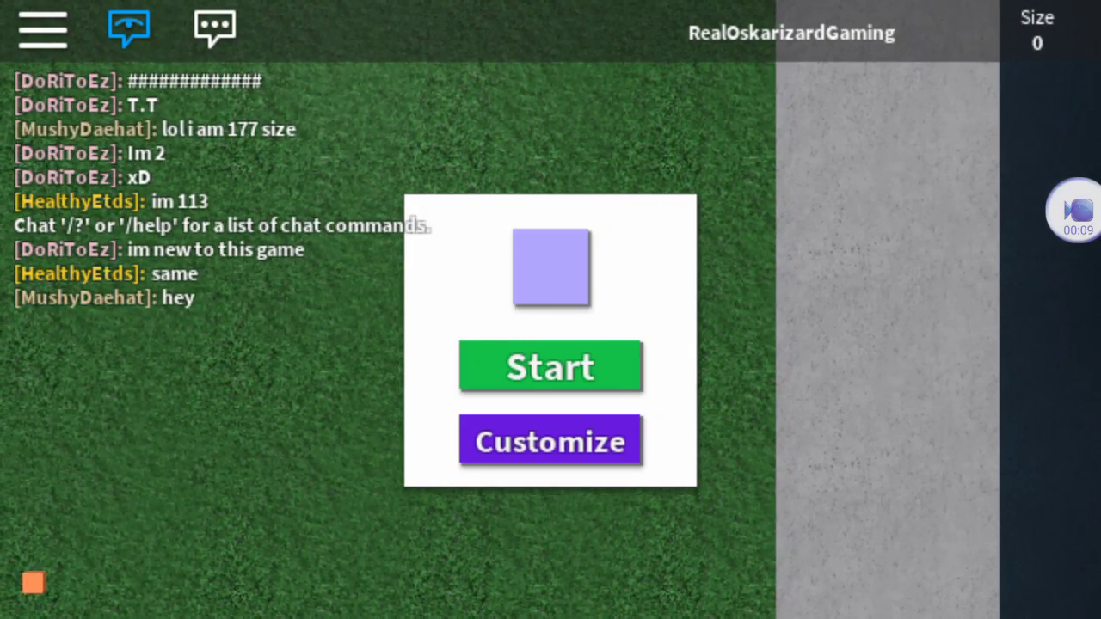
# Lower the media volume to mute on the start menu.
pyautogui.press('XF86AudioLowerVolume')
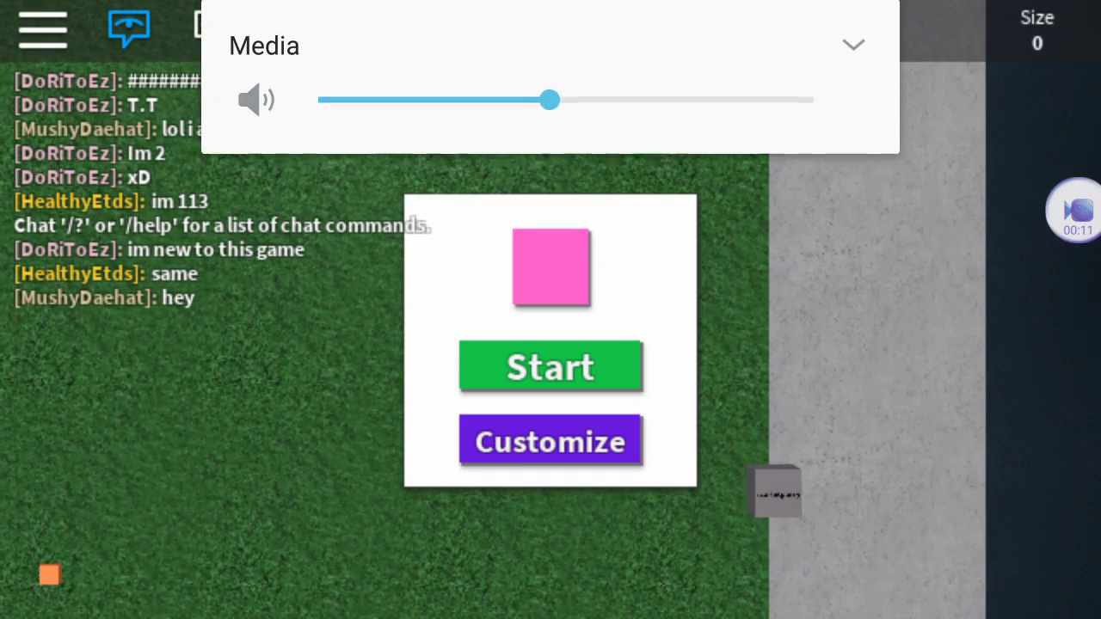
pyautogui.press('XF86AudioLowerVolume')
pyautogui.press('XF86AudioLowerVolume')
pyautogui.press('XF86AudioLowerVolume')
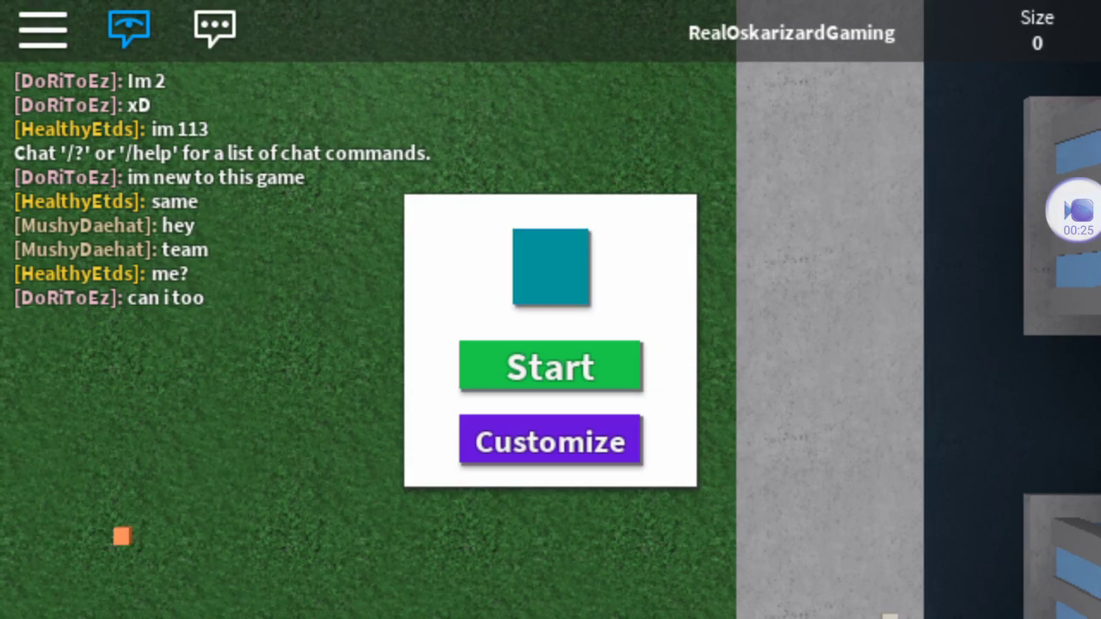
# Play a Cube Eat Cube round until eaten, then start a new round.
pyautogui.click(551, 367)
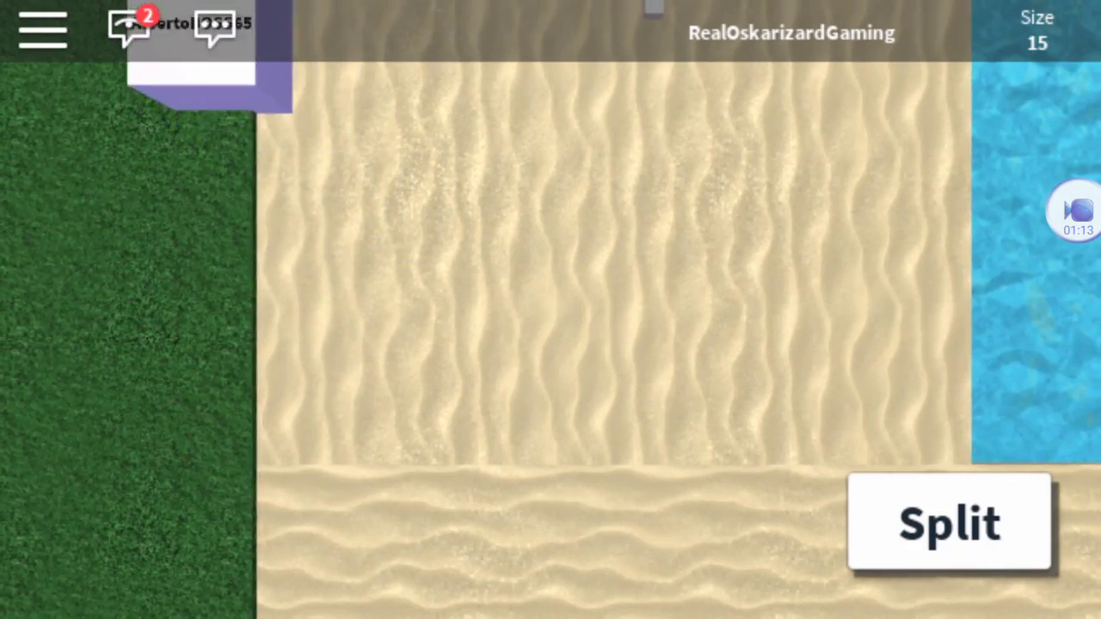
pyautogui.click(551, 367)
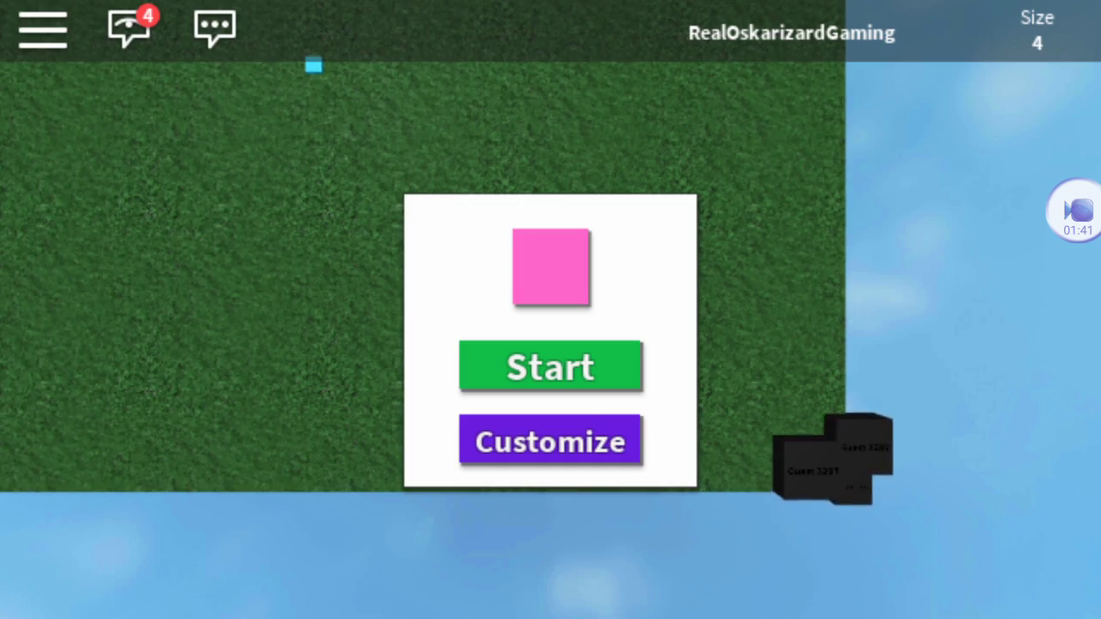
# Begin another round as a new size-2 cube.
pyautogui.click(551, 366)
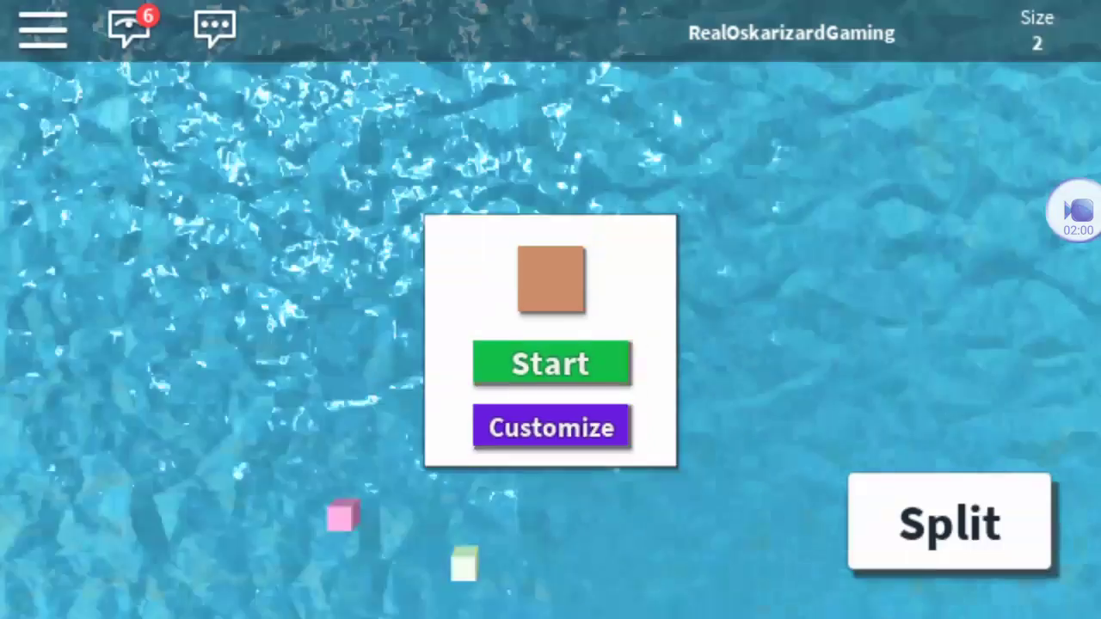
# Respawn and grow the white cube to size 38, then view recent apps.
pyautogui.click(551, 367)
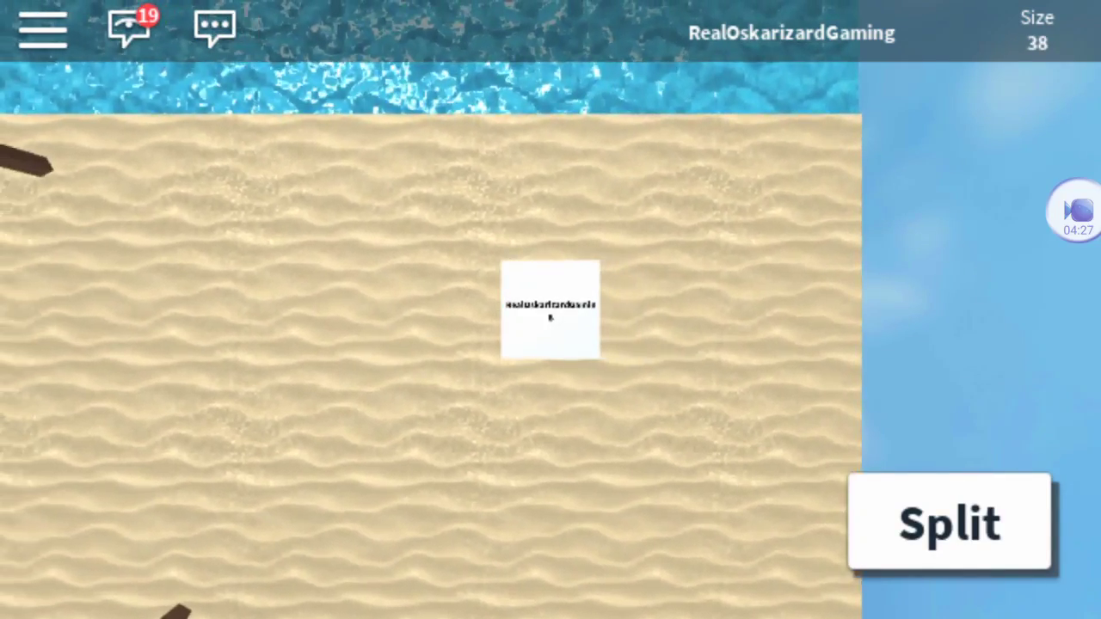
pyautogui.hotkey('alt', 'Tab')
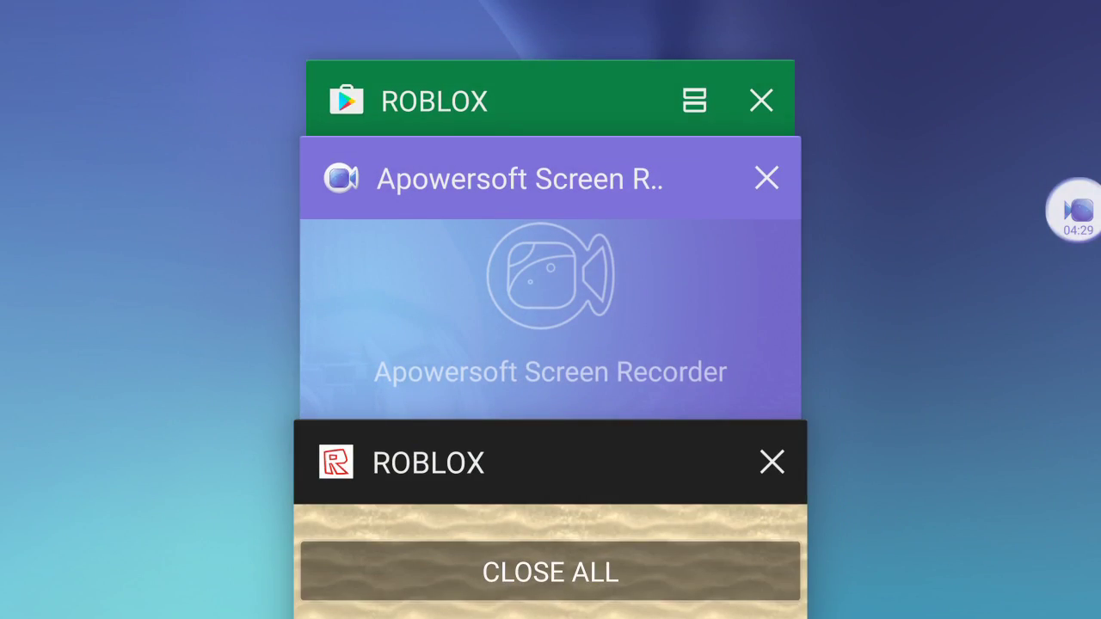
# Switch from recent apps back to the running Roblox game.
pyautogui.hotkey('alt', 'Tab')
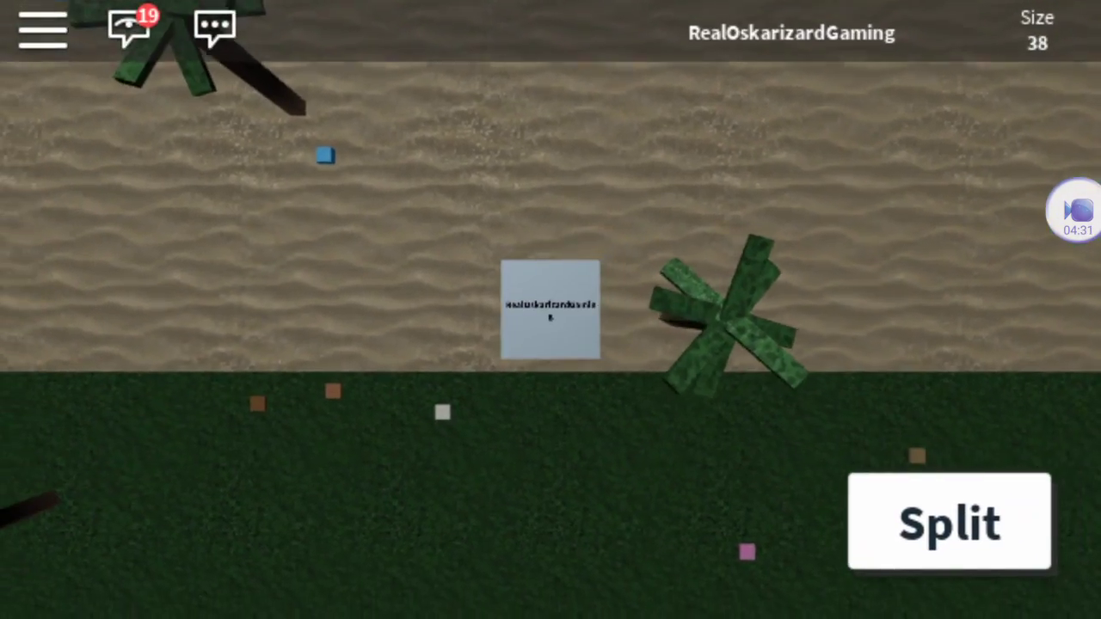